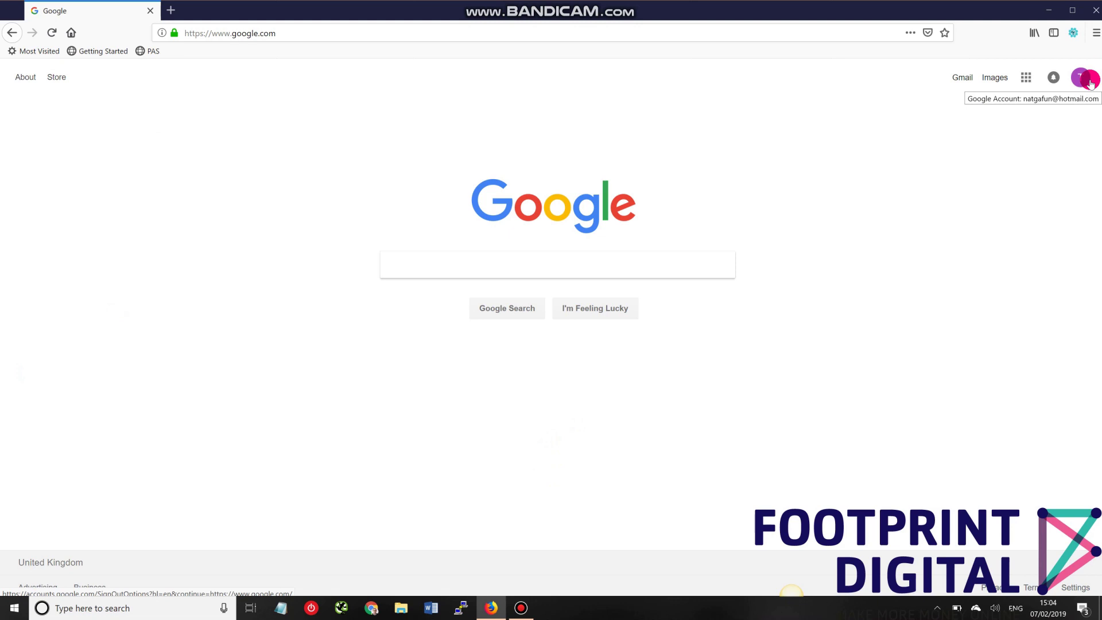
Search Google for 'google adwords' and open the 'AdWords - Google Ads' result.
left_click(600, 273)
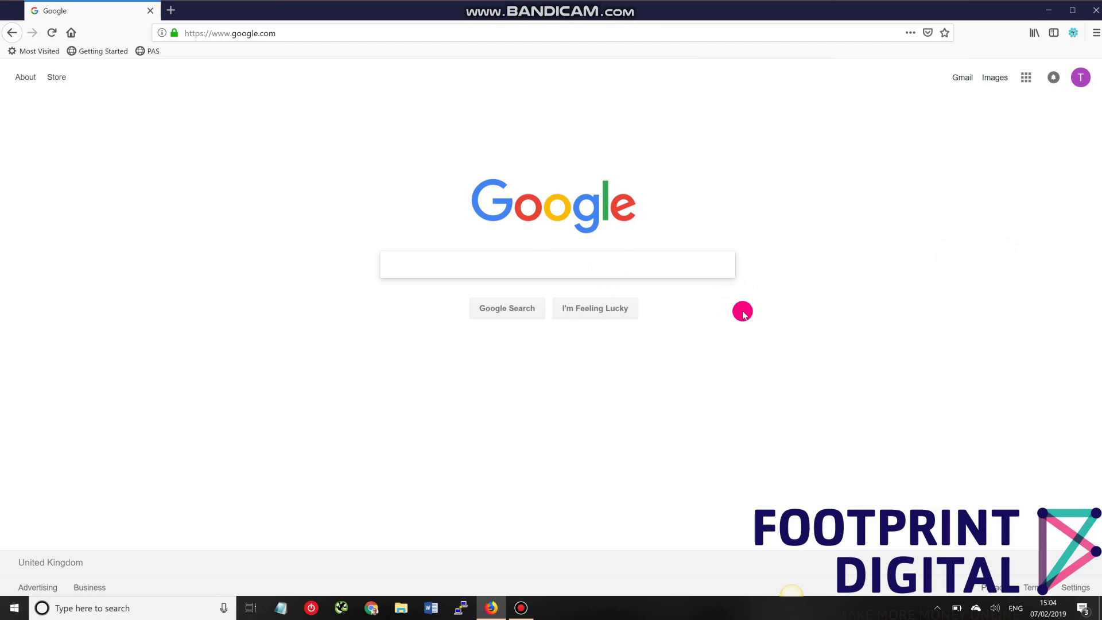
type("google adwords")
key("Return")
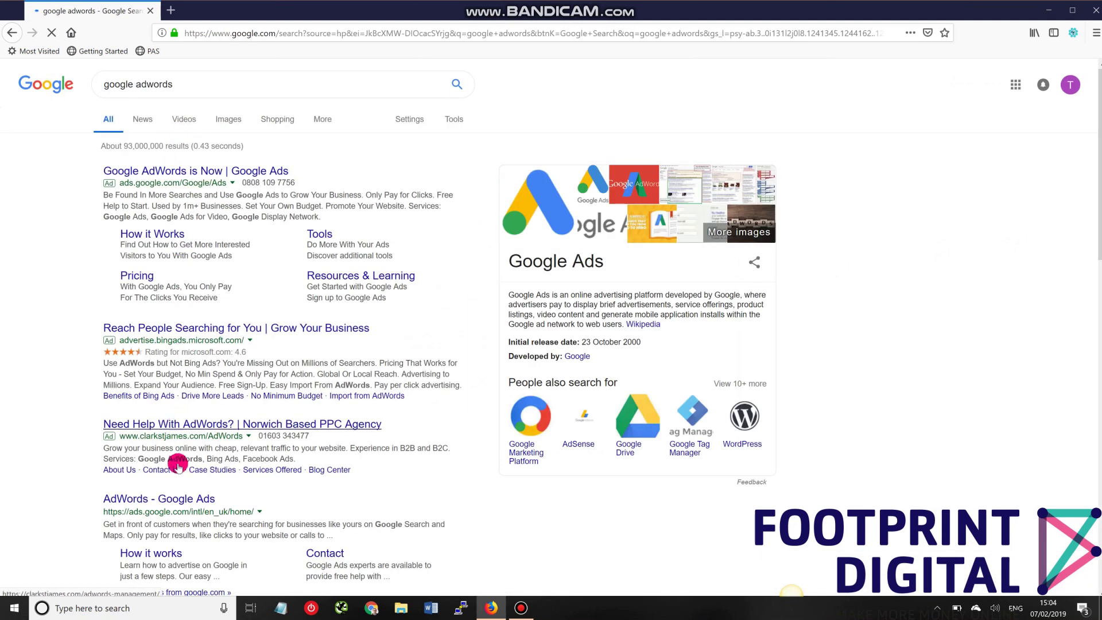
left_click(186, 499)
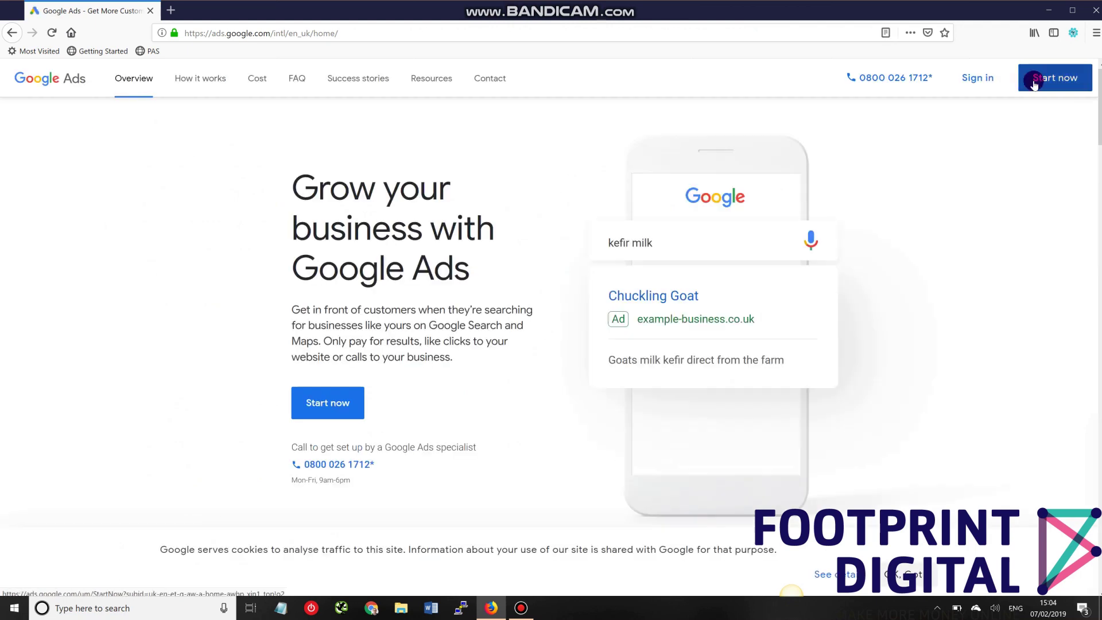
Start Google Ads sign-up via 'Experienced with Google Ads?' and choose to create an account without a campaign.
left_click(991, 78)
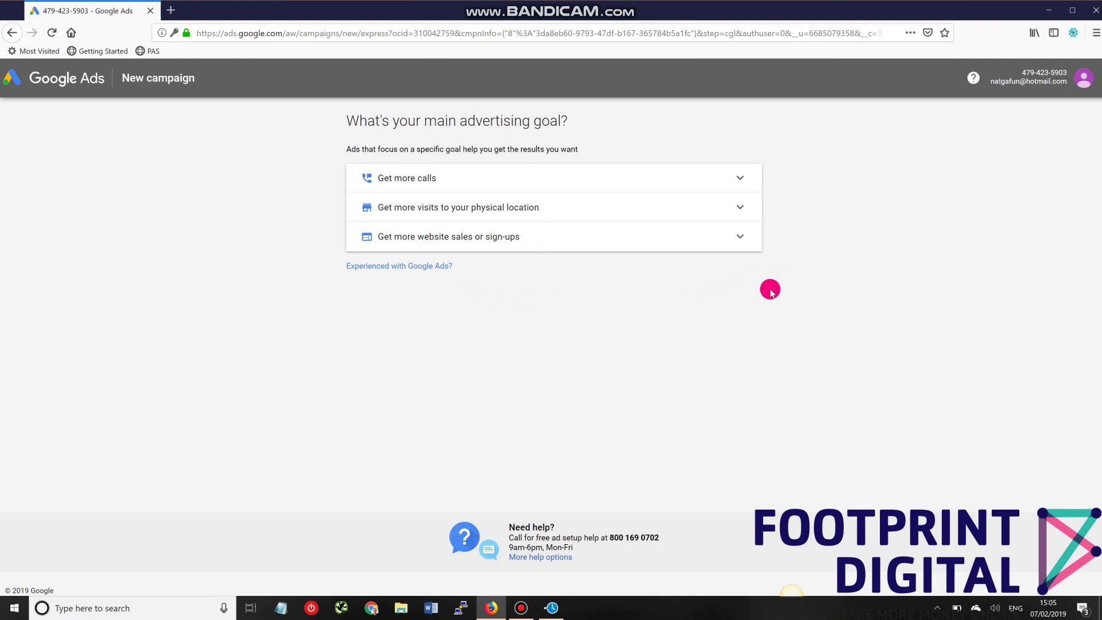
left_click(397, 265)
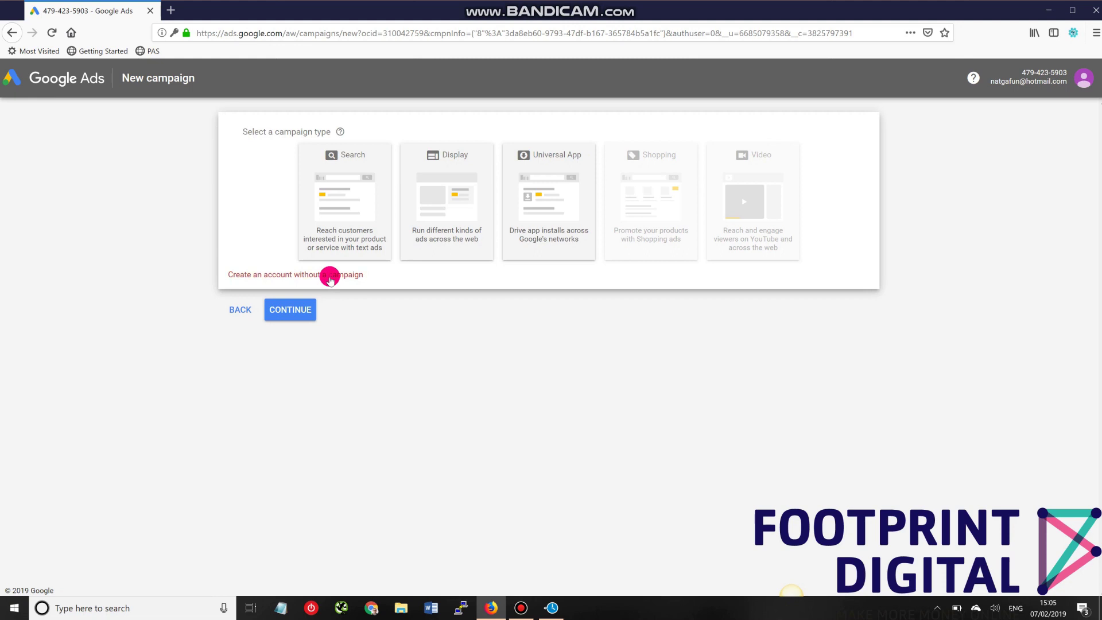
left_click(330, 277)
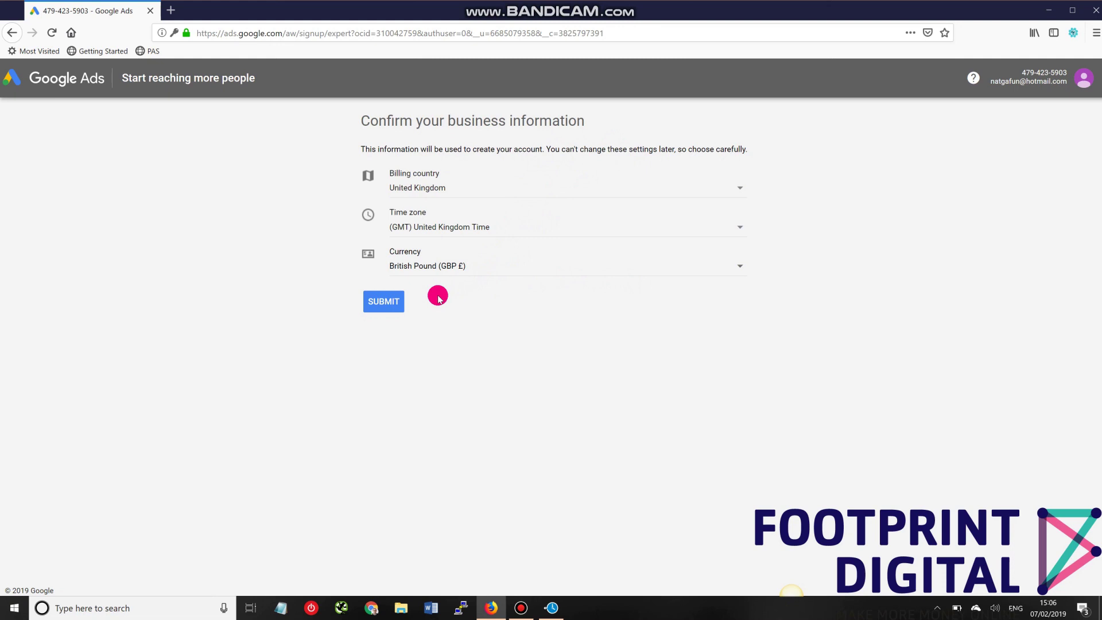
Submit business details with United Kingdom billing, UK time and British Pound currency to create the account.
left_click(386, 309)
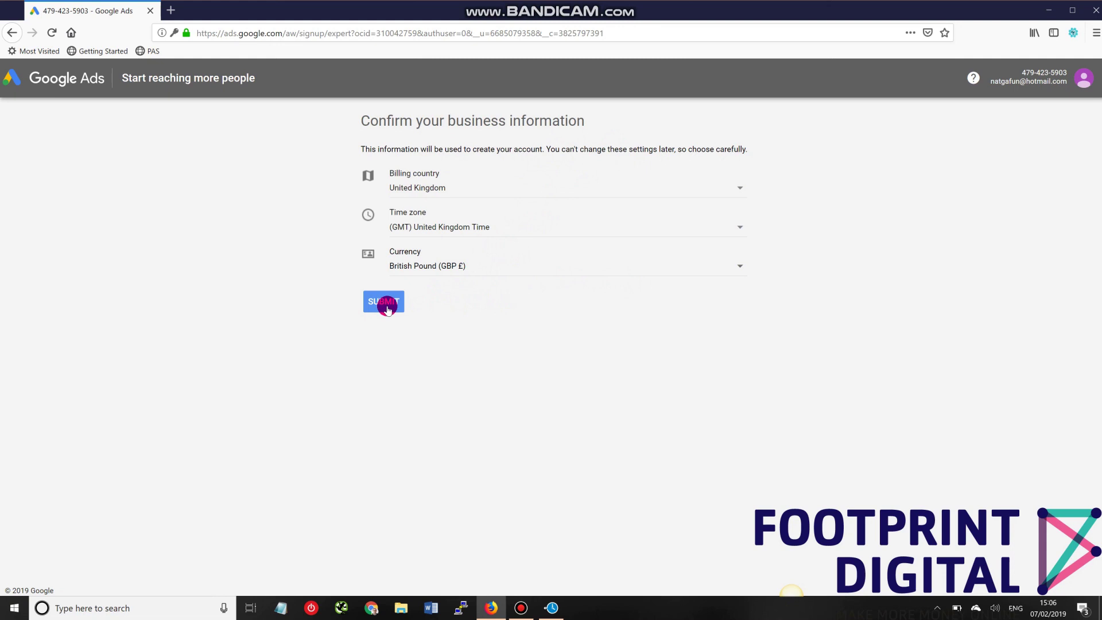
left_click(384, 303)
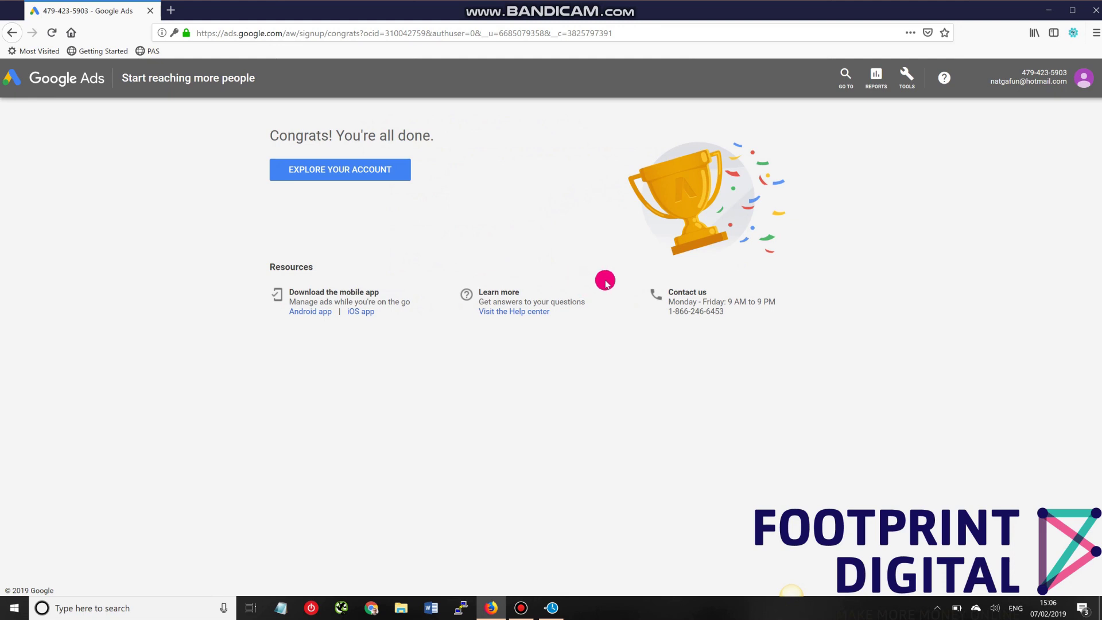
left_click(908, 85)
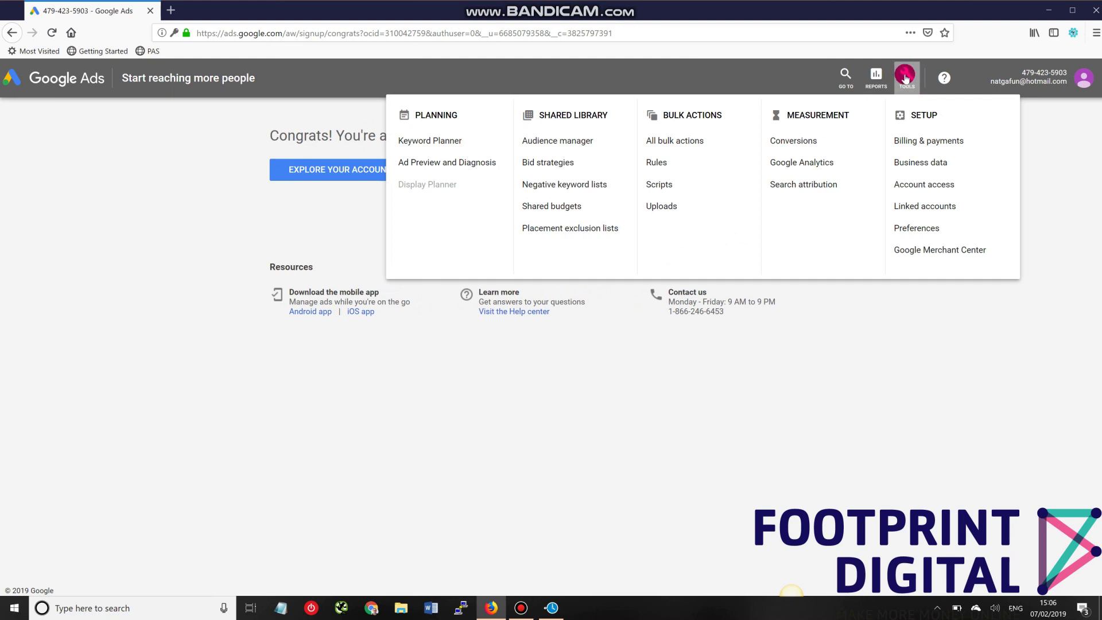
Choose Keyword Planner under Planning in the Tools menu.
left_click(461, 137)
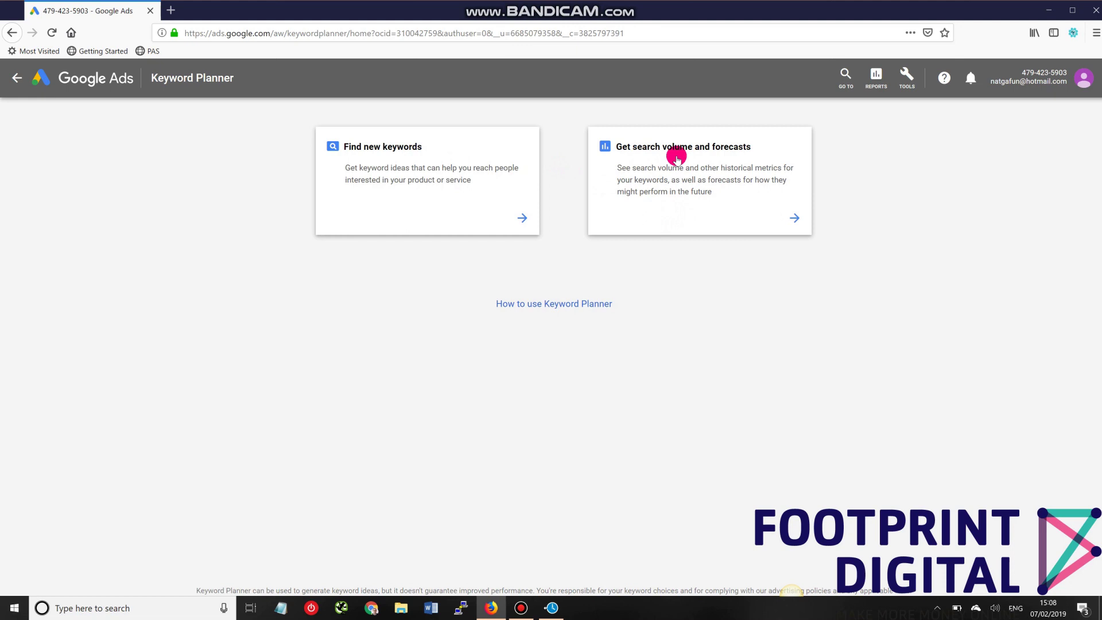
Under Find new keywords, add seed keywords 'plumbers in colchester' and 'emergency plumbers colchster'.
left_click(396, 173)
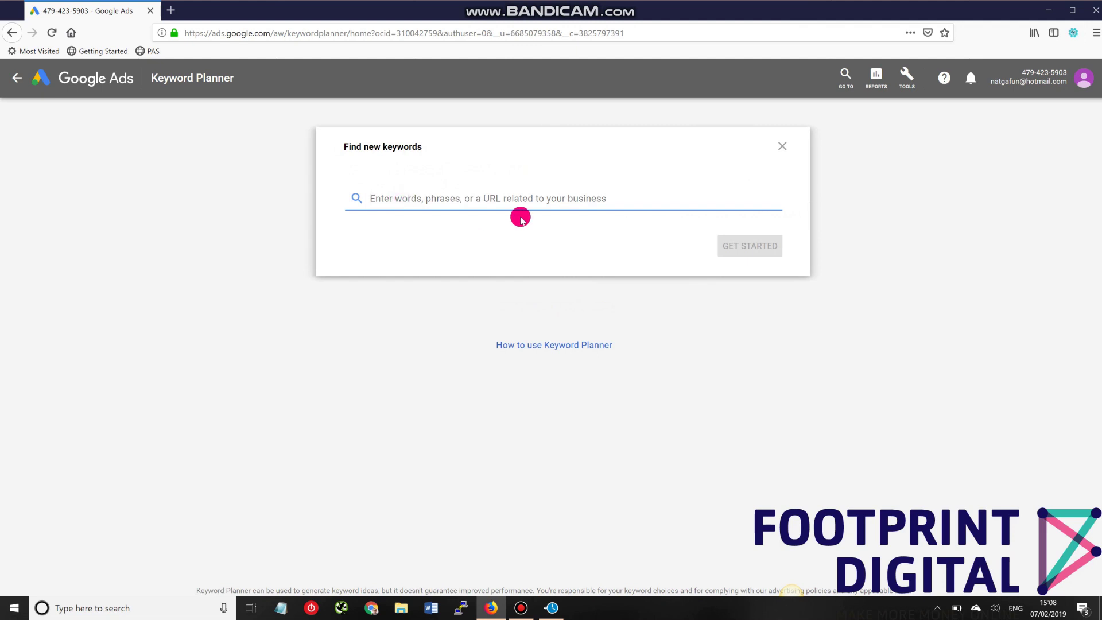
type("plumbers")
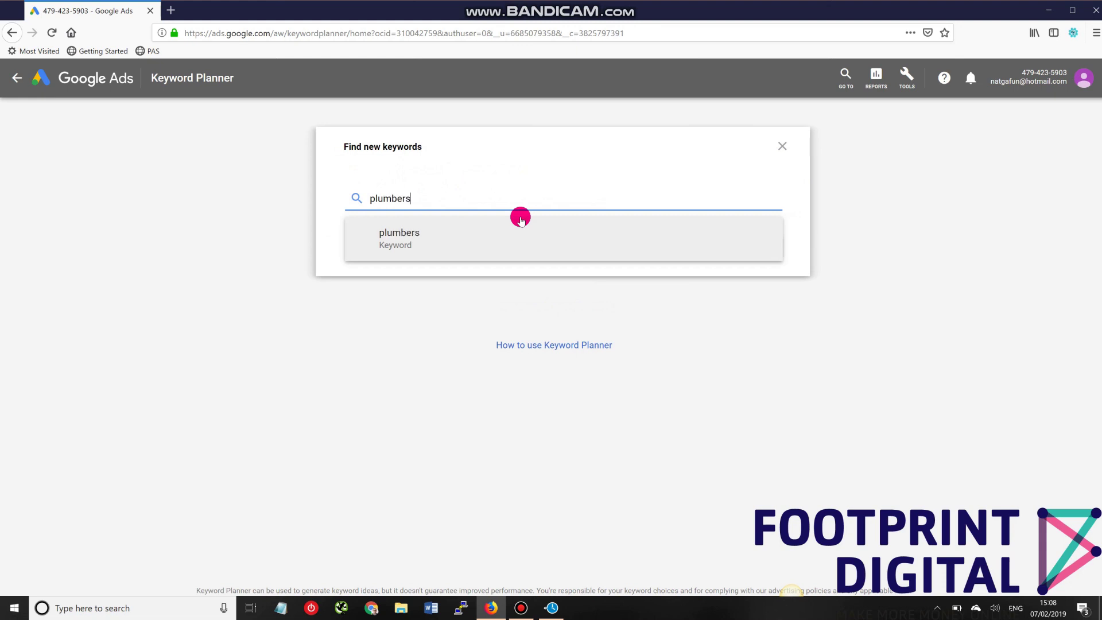
type(" in colce")
type("ster")
key("BackSpace")
key("BackSpace")
key("BackSpace")
key("BackSpace")
key("BackSpace")
type("hester")
left_click(520, 224)
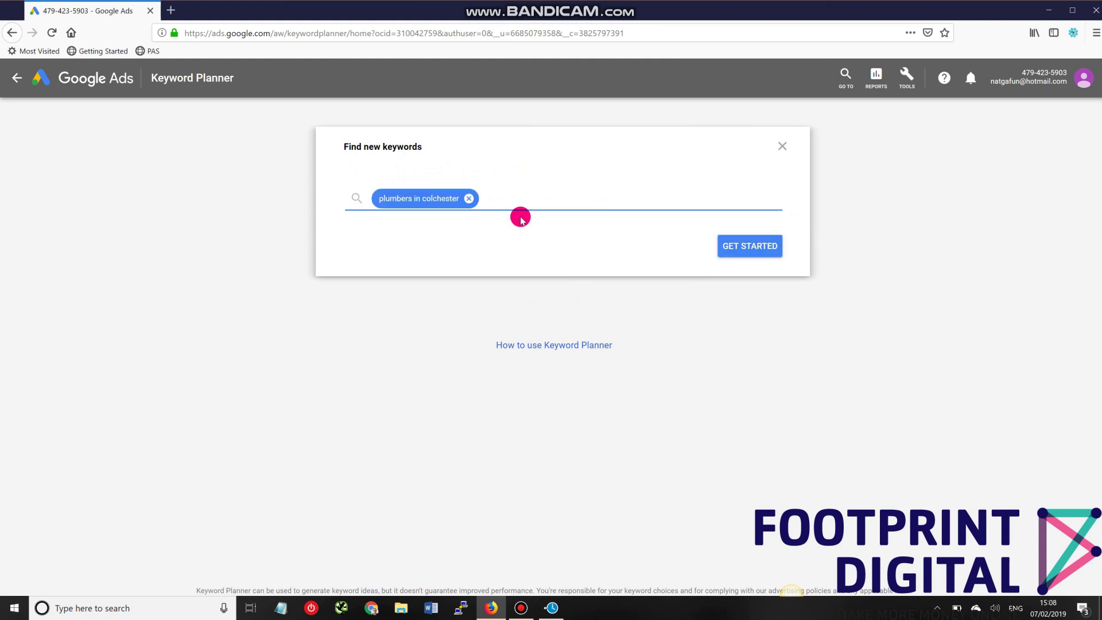
type("emerc")
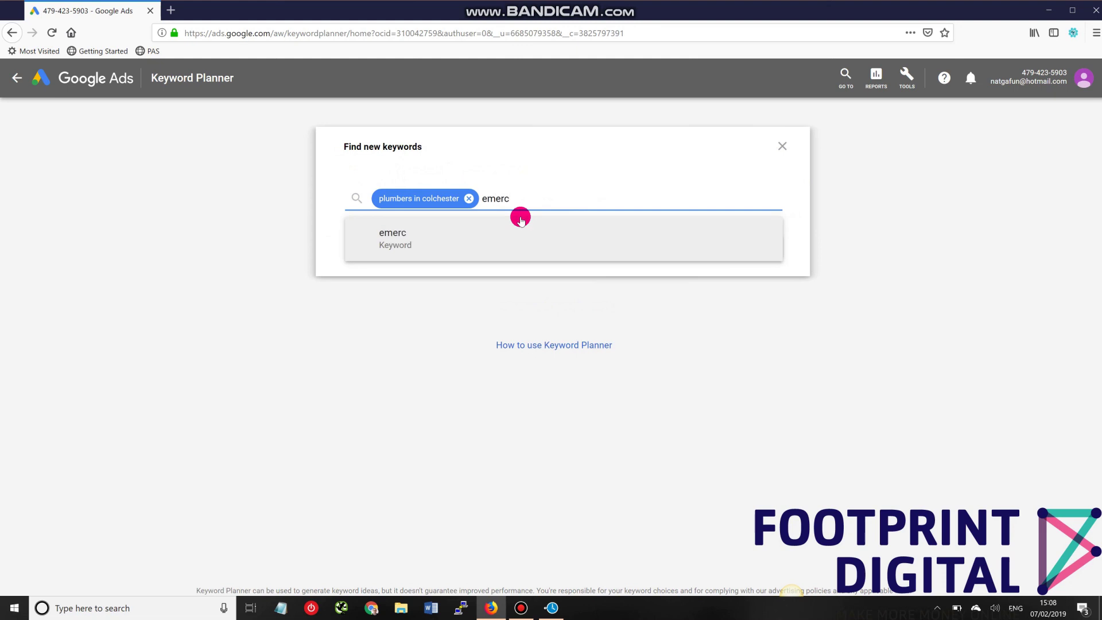
key("BackSpace")
type("gency plumbers ")
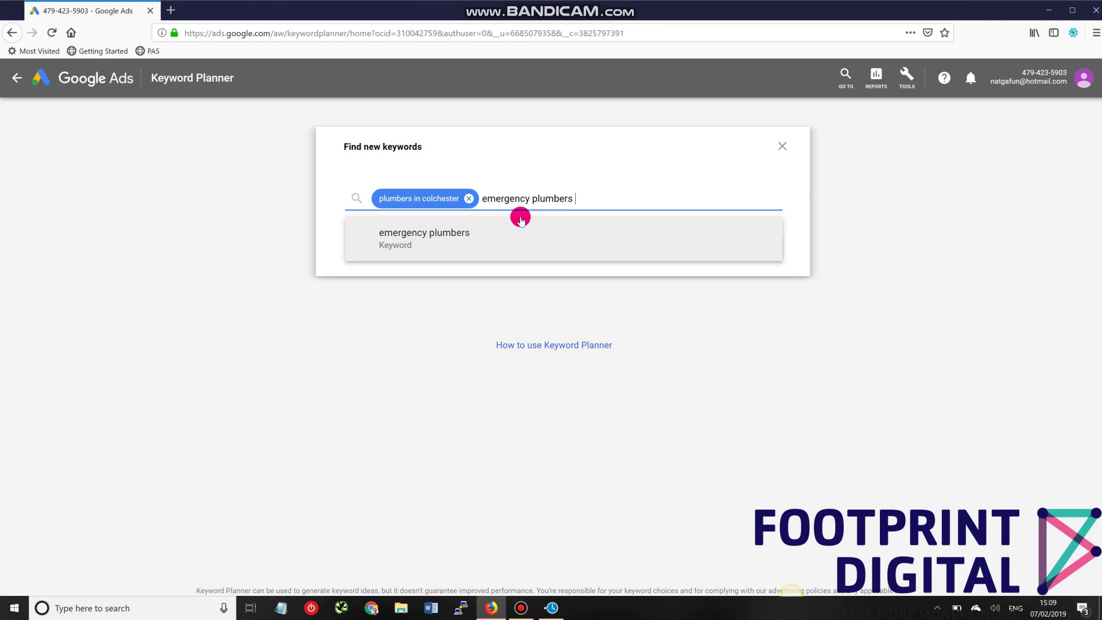
type("colchdster")
key("BackSpace")
key("BackSpace")
key("BackSpace")
key("BackSpace")
key("BackSpace")
type("ster")
left_click(521, 220)
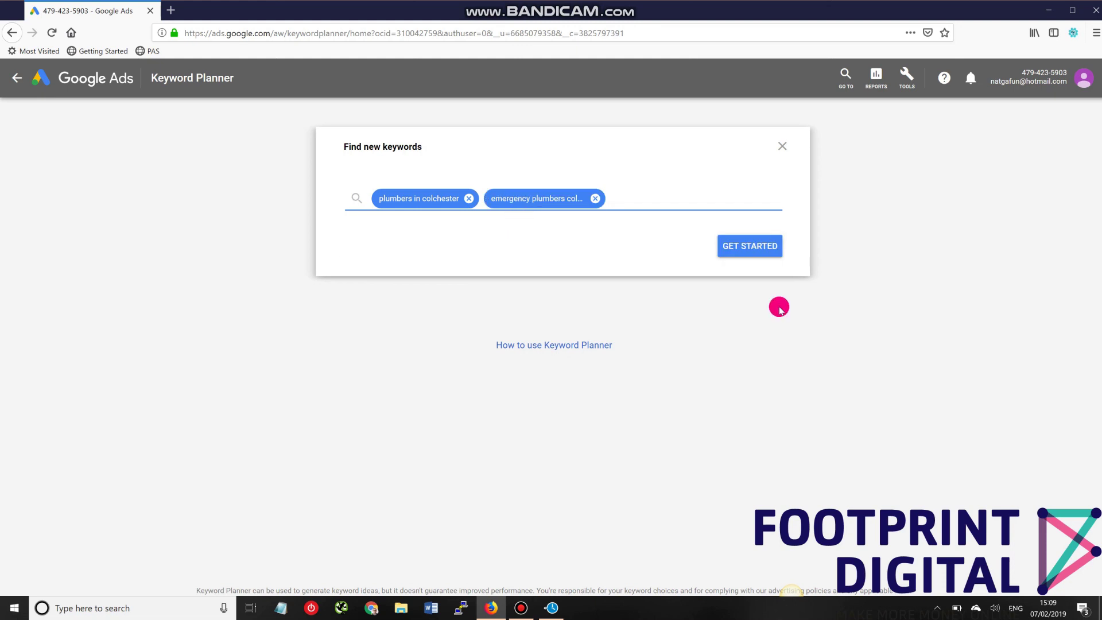
Get the 763 keyword ideas for both Colchester plumber keywords and dismiss the add-keywords tip.
left_click(760, 248)
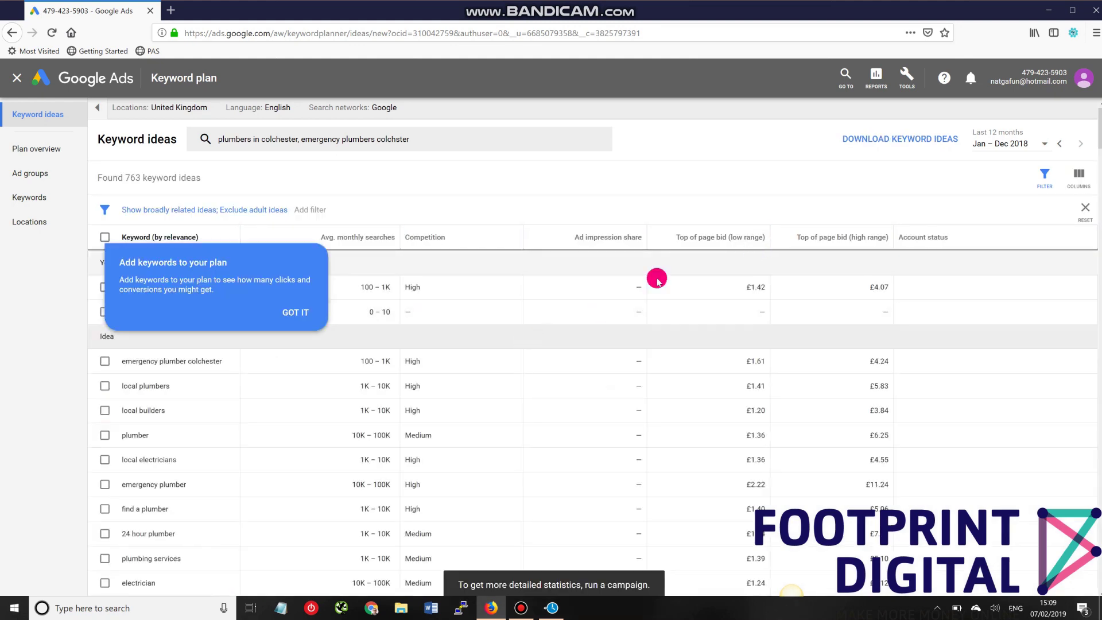
left_click(295, 312)
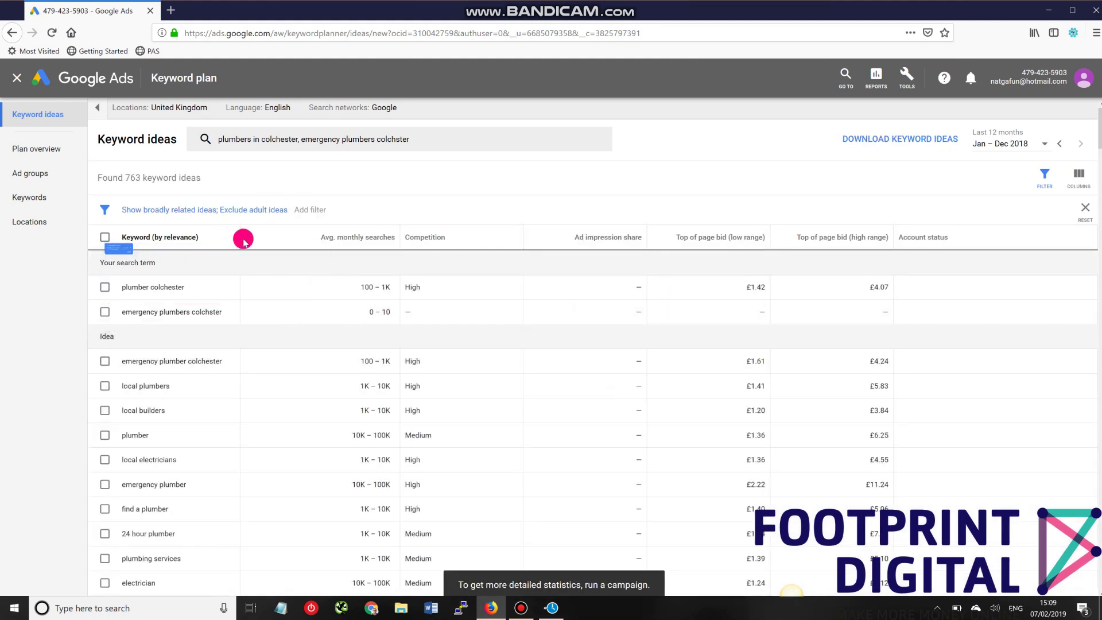